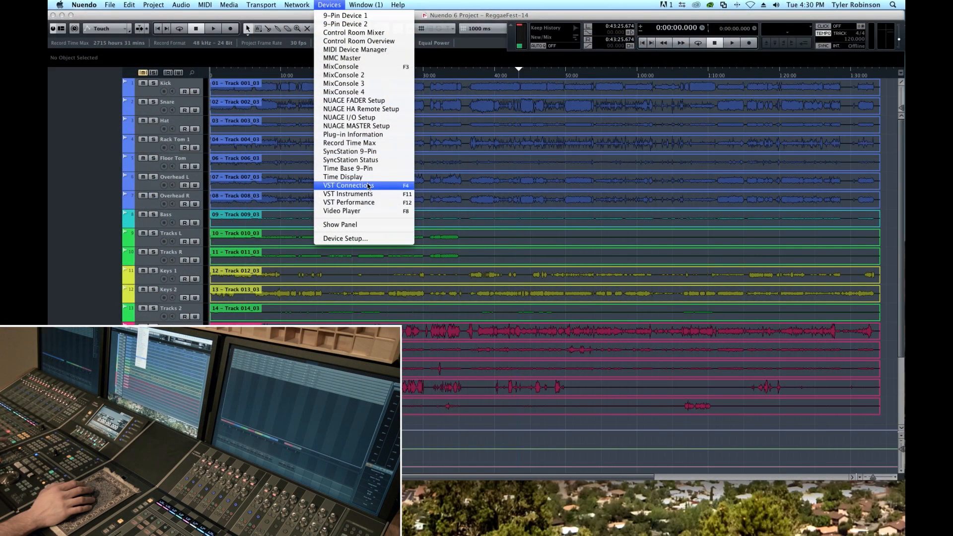
Open VST Connections and review the Outputs, Group/FX, External FX, External Instruments and Studio pages
click(368, 185)
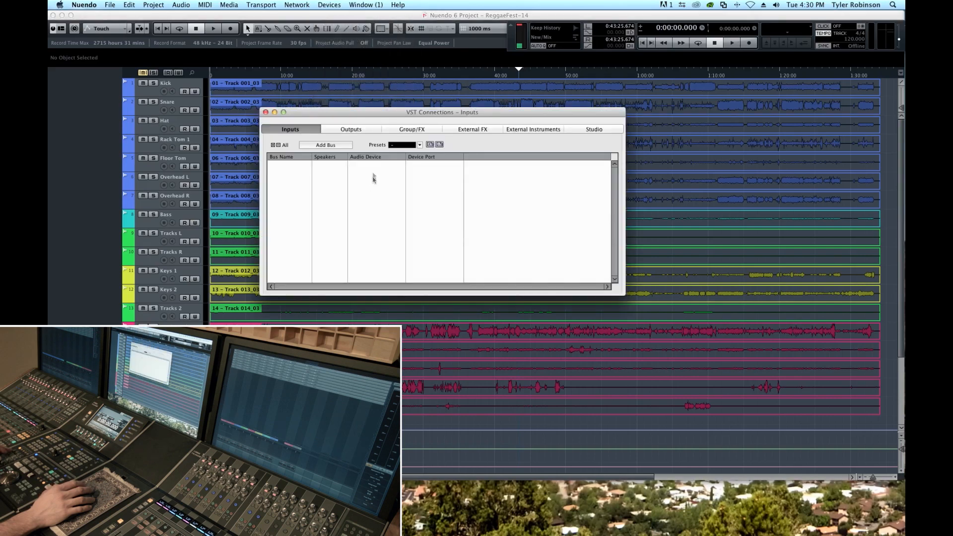
drag(363, 115, 375, 135)
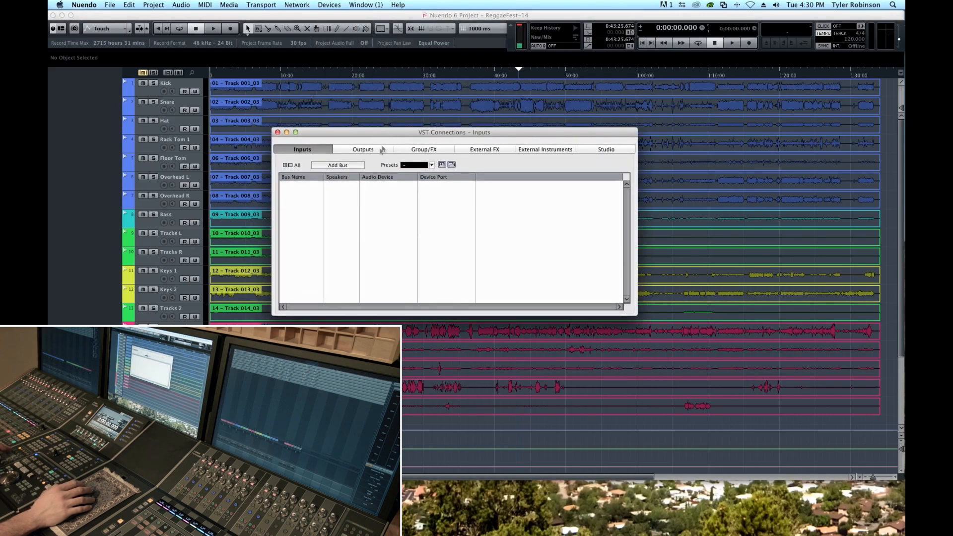
click(374, 151)
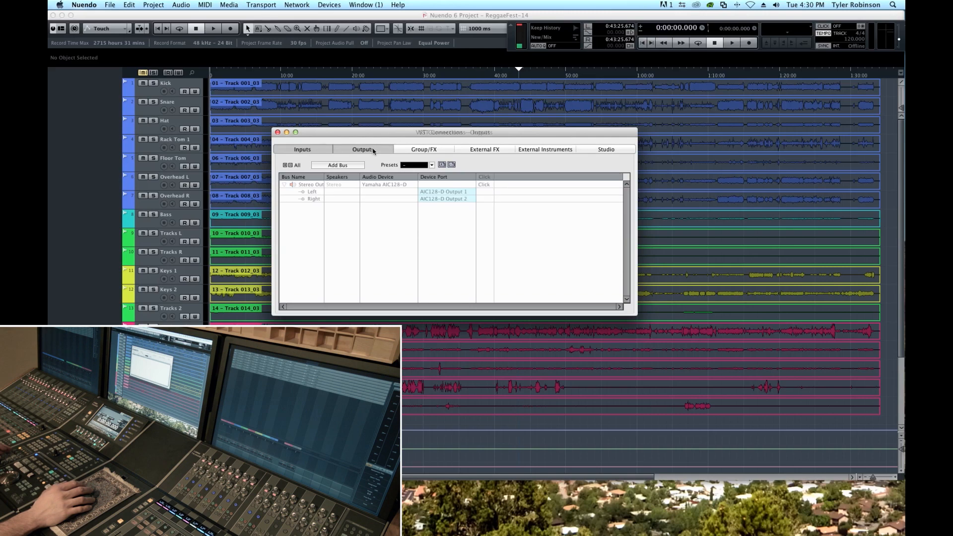
click(416, 152)
click(477, 150)
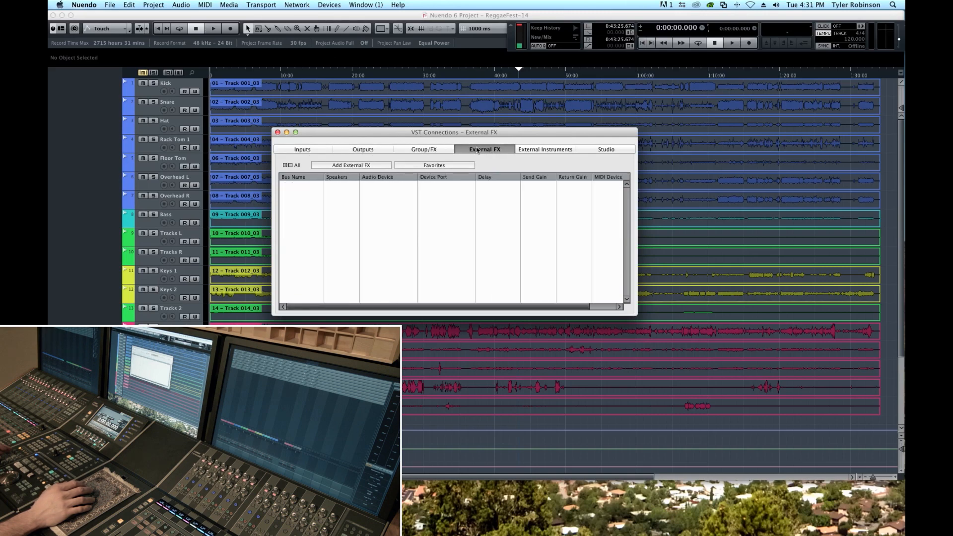
click(573, 151)
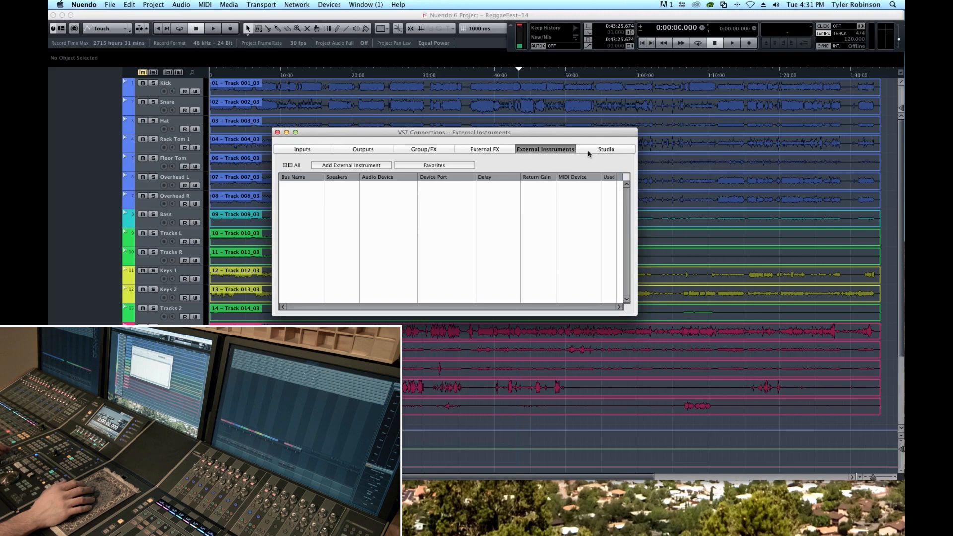
click(588, 152)
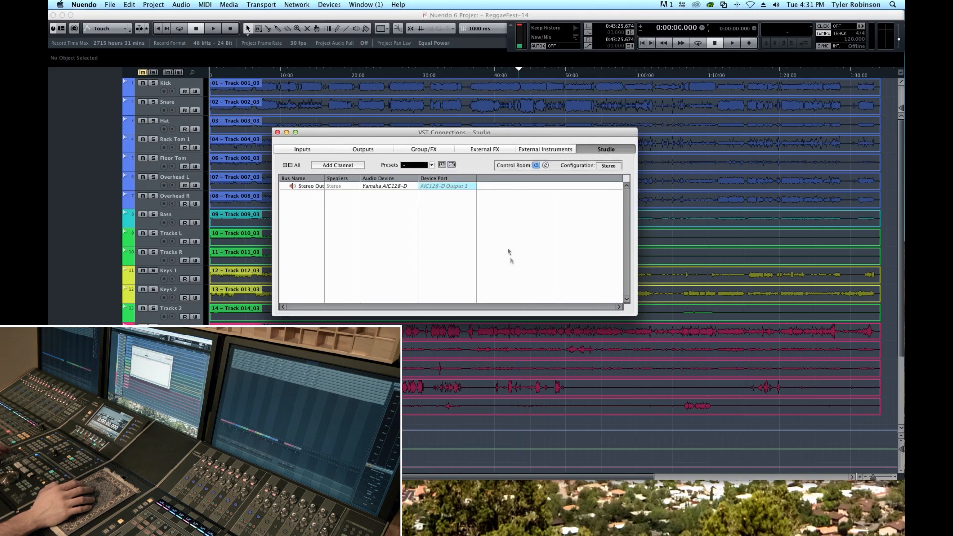
Add one mono input bus to the VST input connections
click(314, 151)
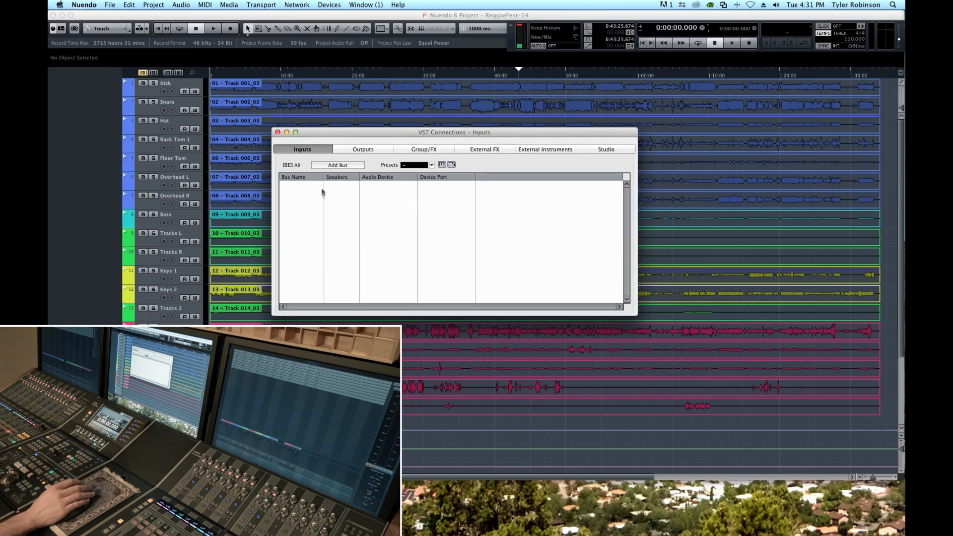
click(324, 165)
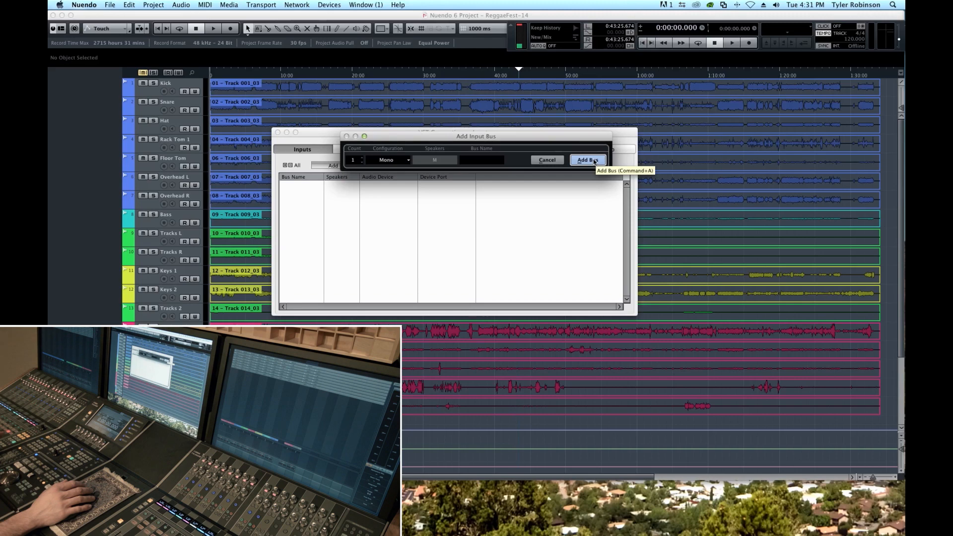
click(587, 160)
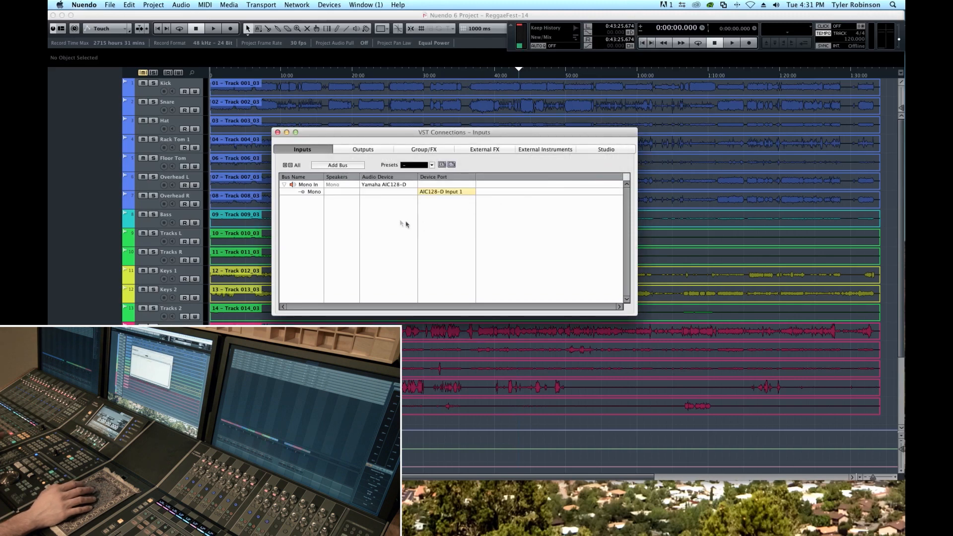
Examine the audio devices and device ports available for the mono input bus
click(380, 185)
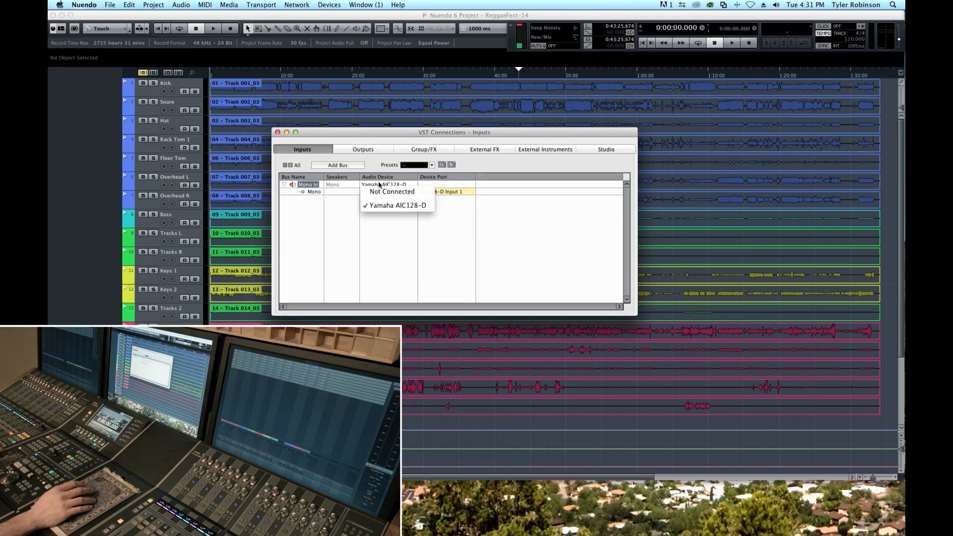
click(400, 219)
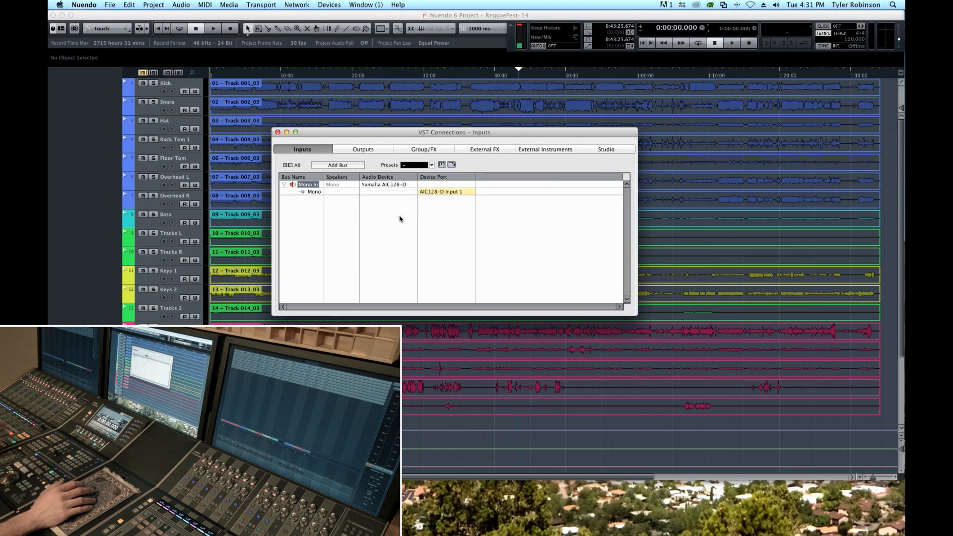
click(394, 184)
click(386, 219)
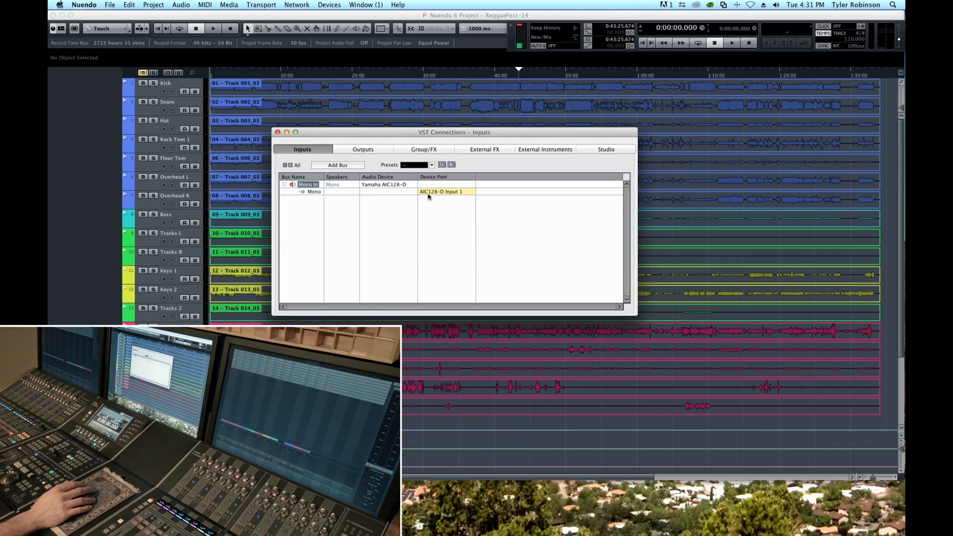
click(430, 192)
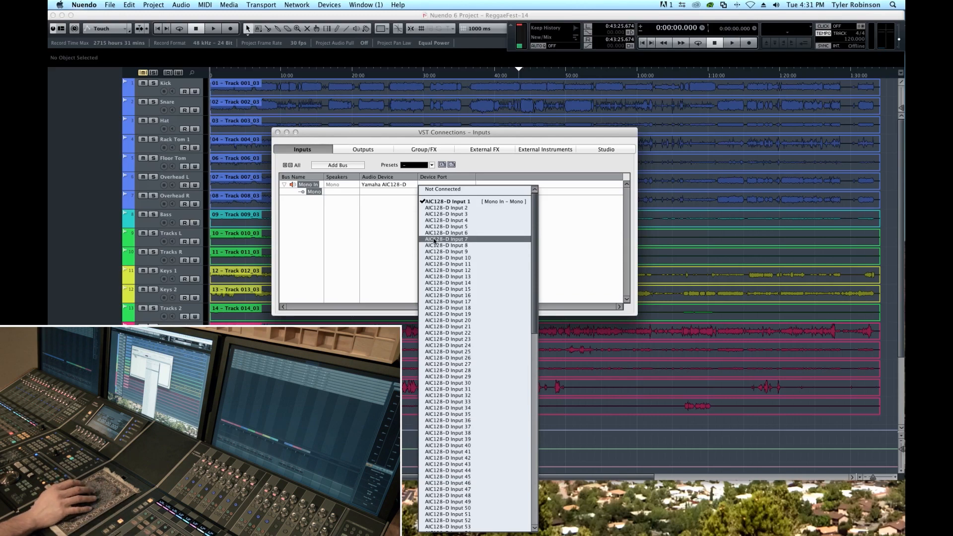
click(441, 203)
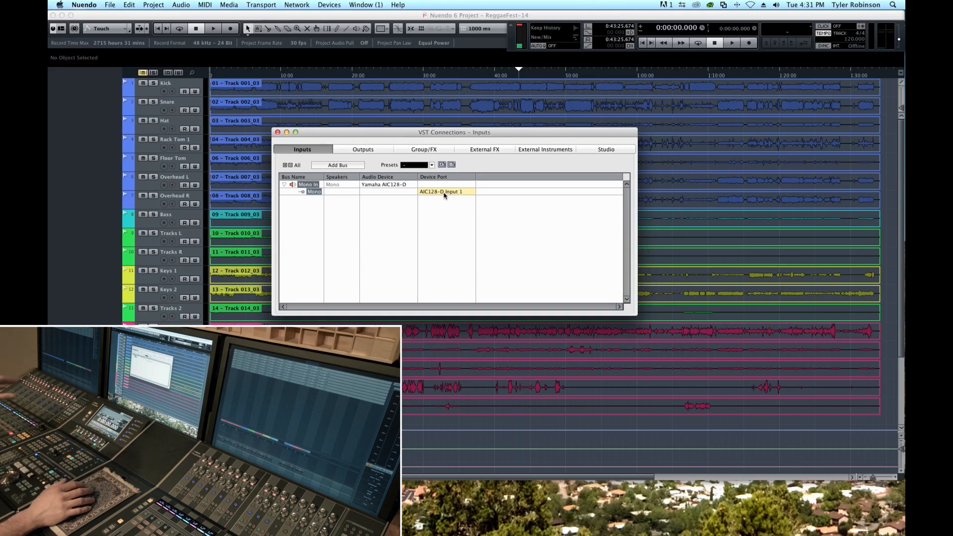
click(444, 193)
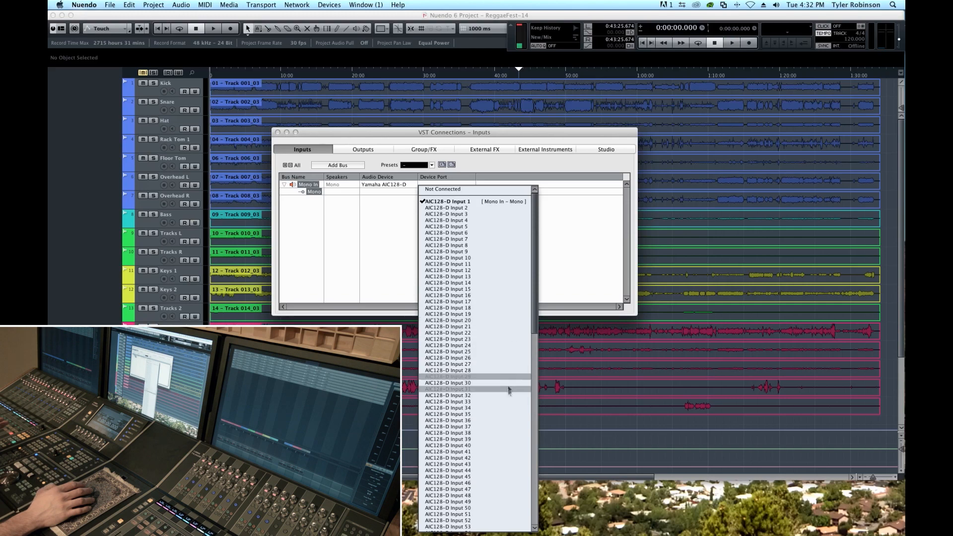
drag(535, 325, 548, 291)
click(563, 207)
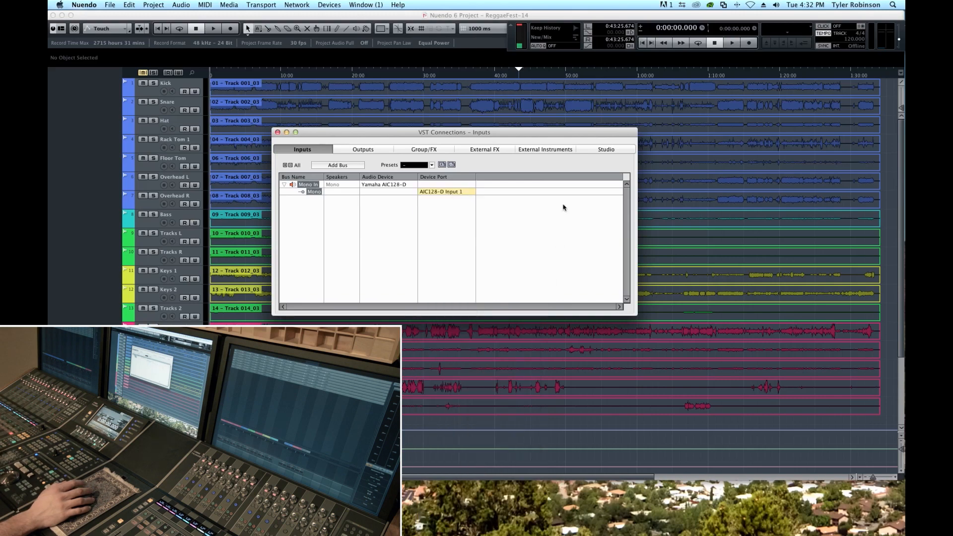
Set the audio device of the Stereo Out output bus to Not Connected
click(358, 152)
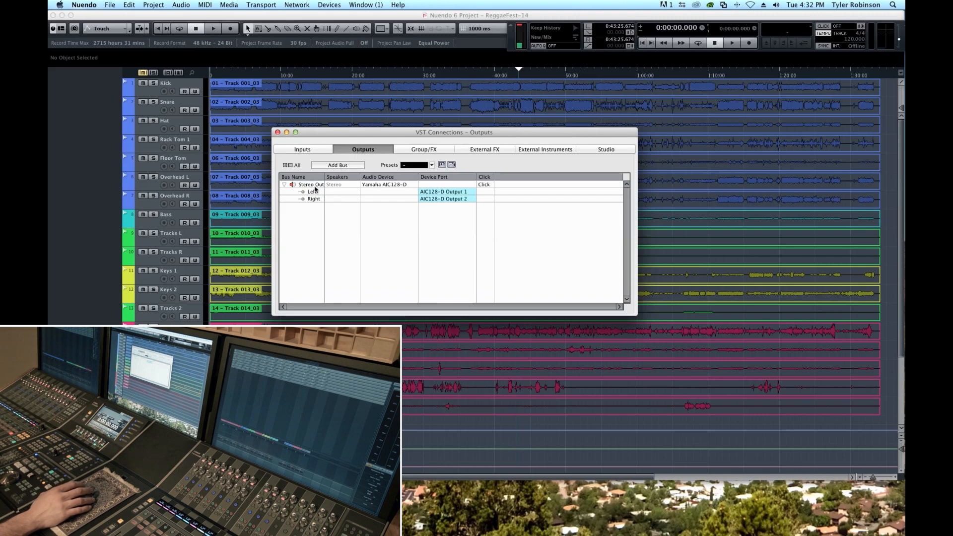
click(395, 188)
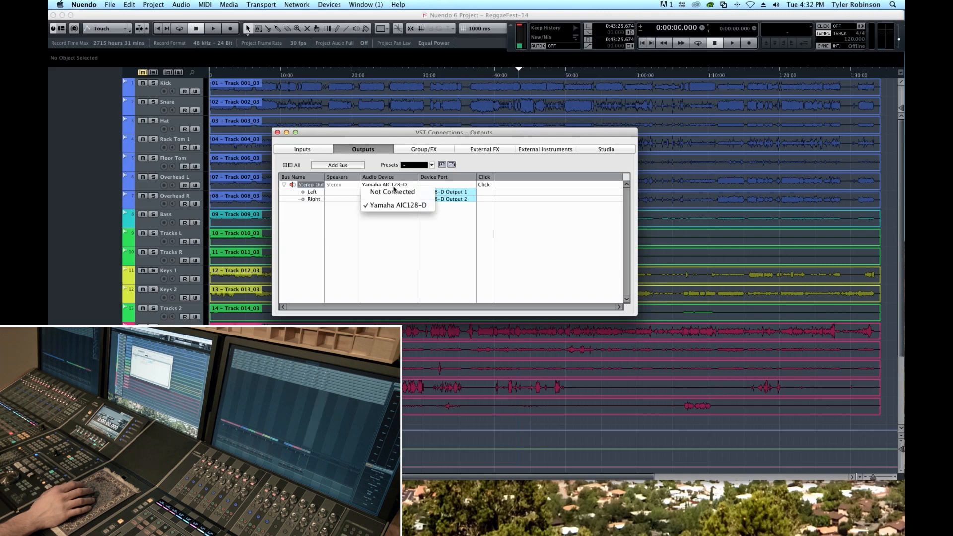
click(394, 193)
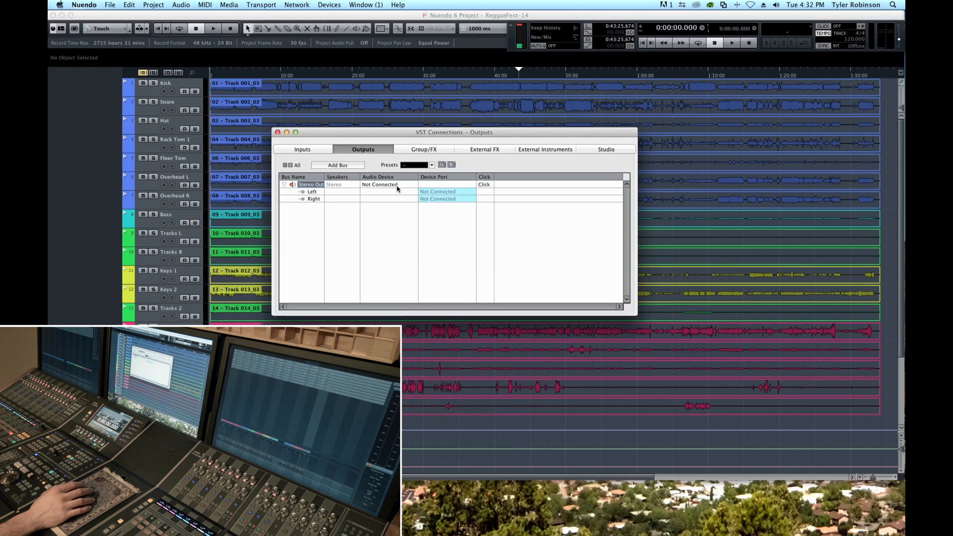
click(396, 193)
Add a stereo monitor channel named JBL to the Studio connections
click(594, 150)
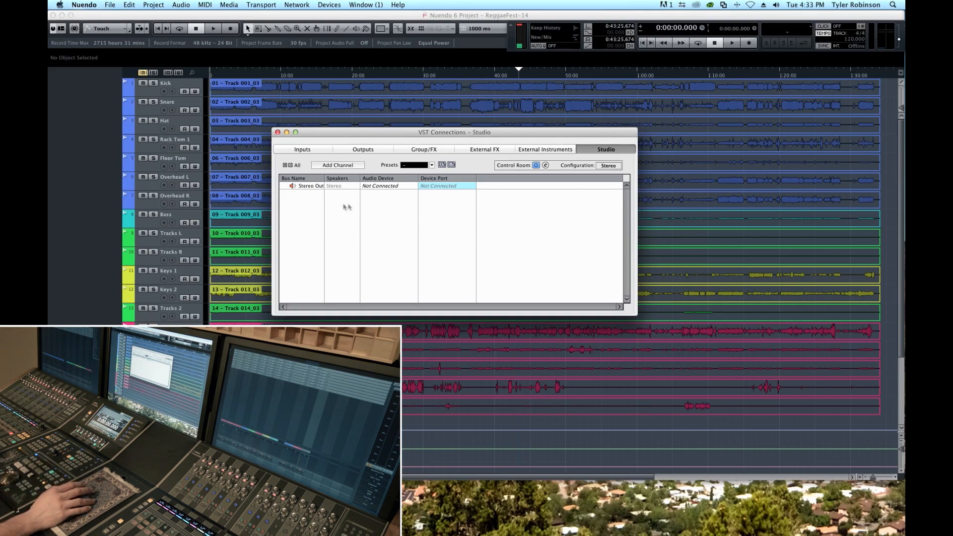
click(334, 166)
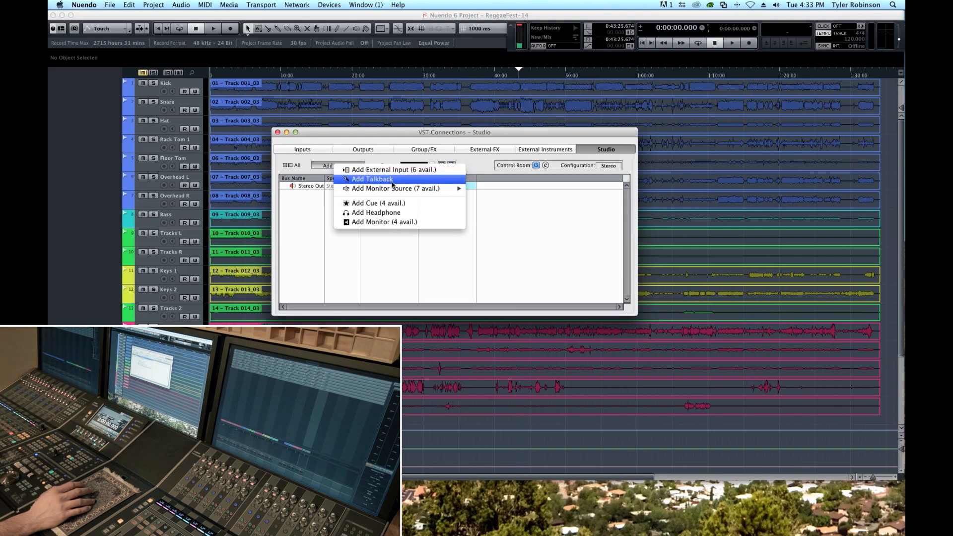
mouse_move(393, 189)
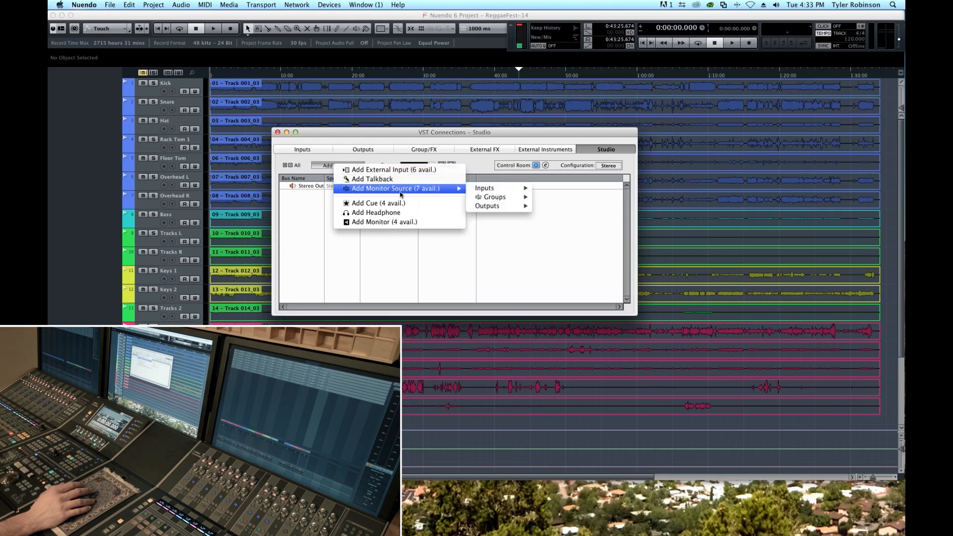
click(401, 224)
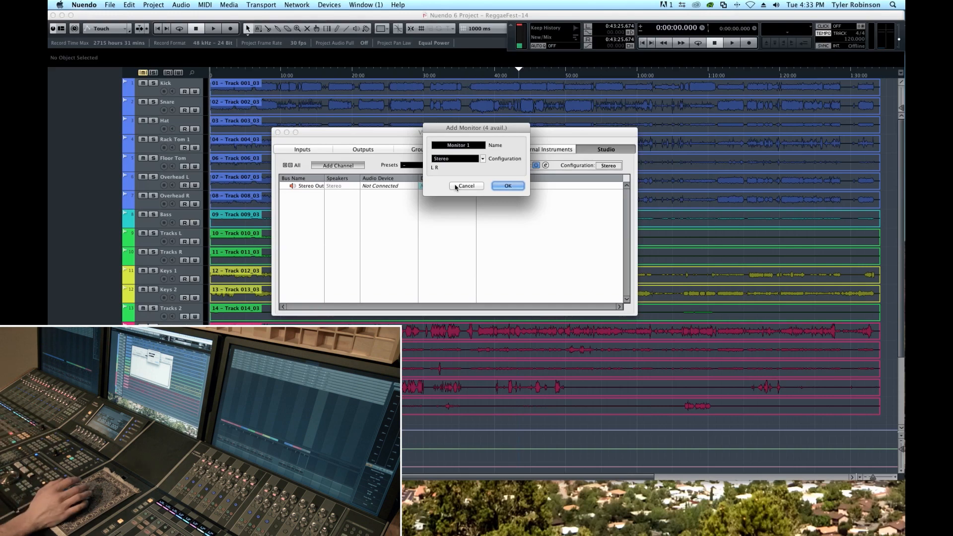
click(474, 145)
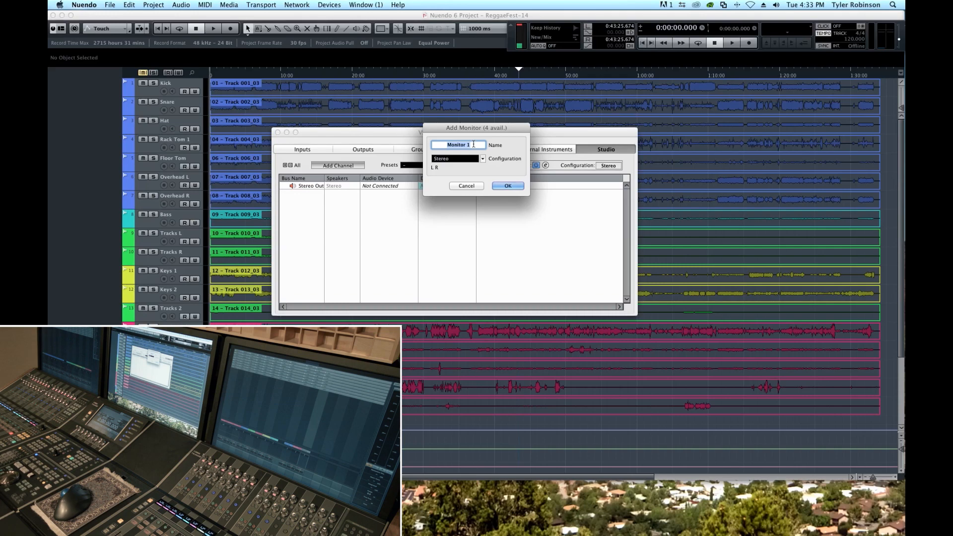
text(JBL)
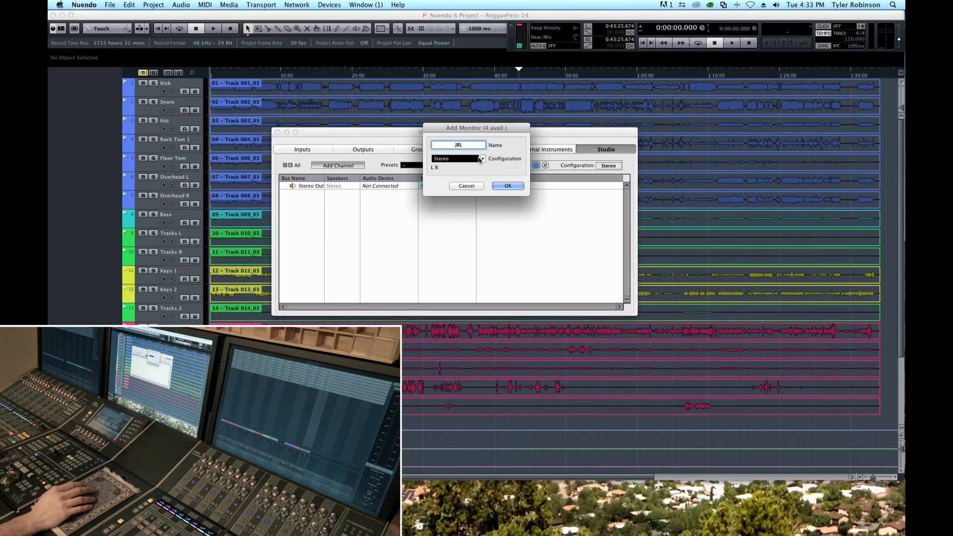
click(509, 187)
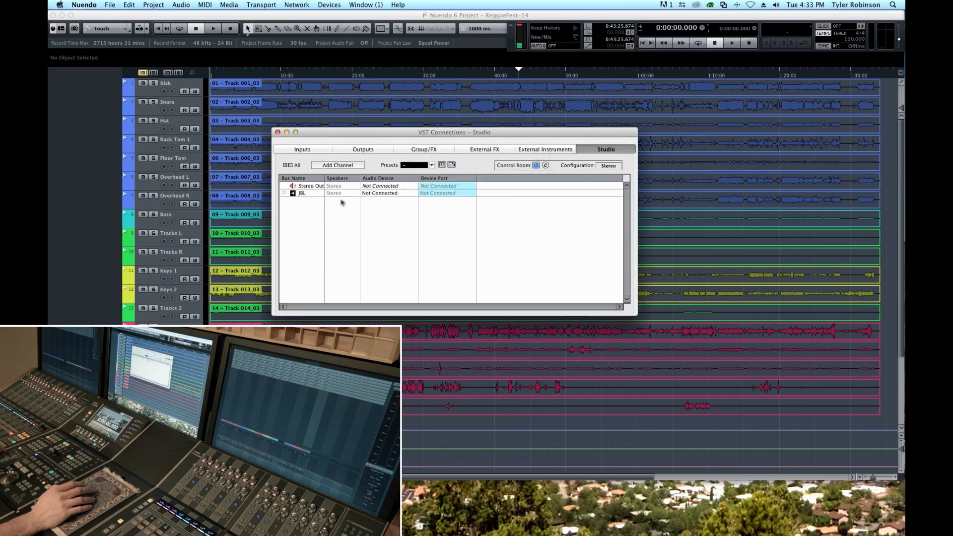
Expand the JBL monitor channel and assign Yamaha AIC128-D as its audio device
click(284, 194)
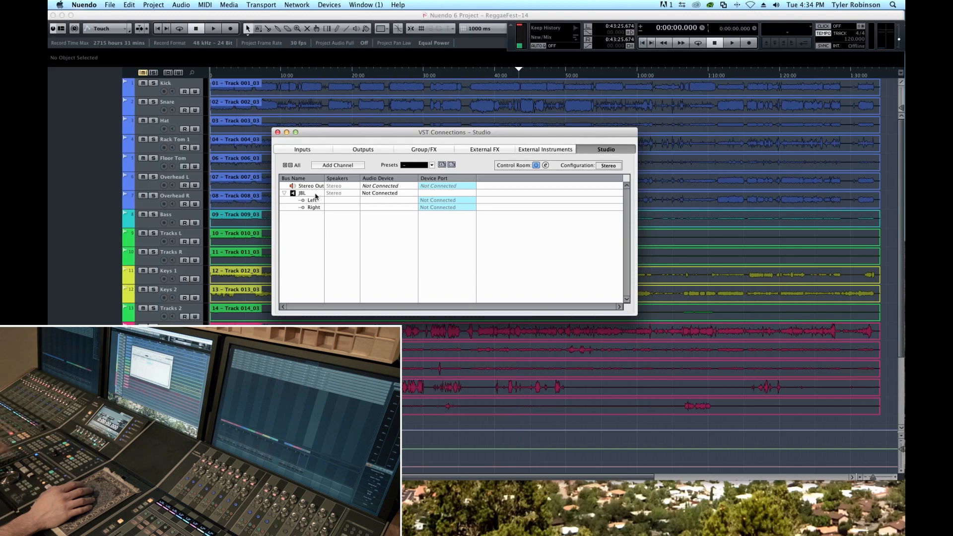
click(390, 193)
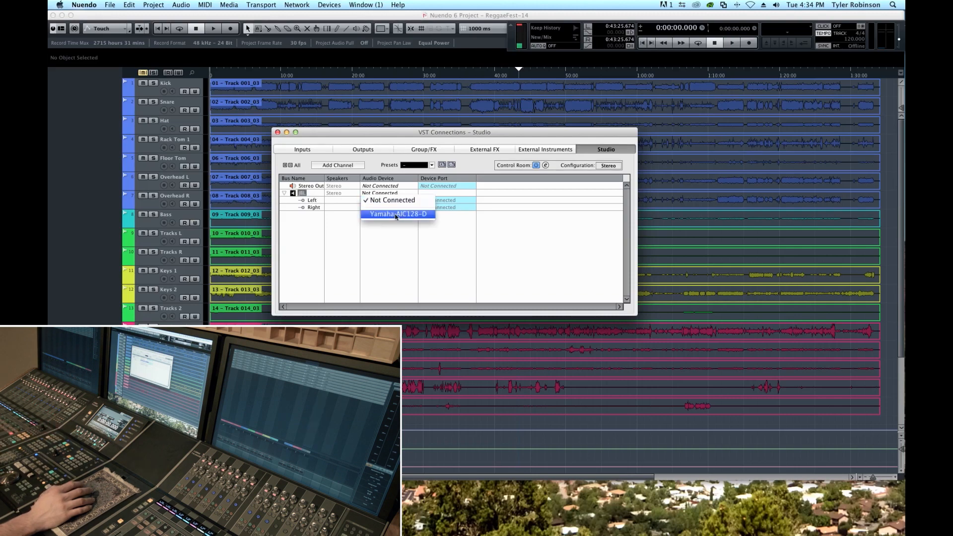
click(395, 214)
click(436, 206)
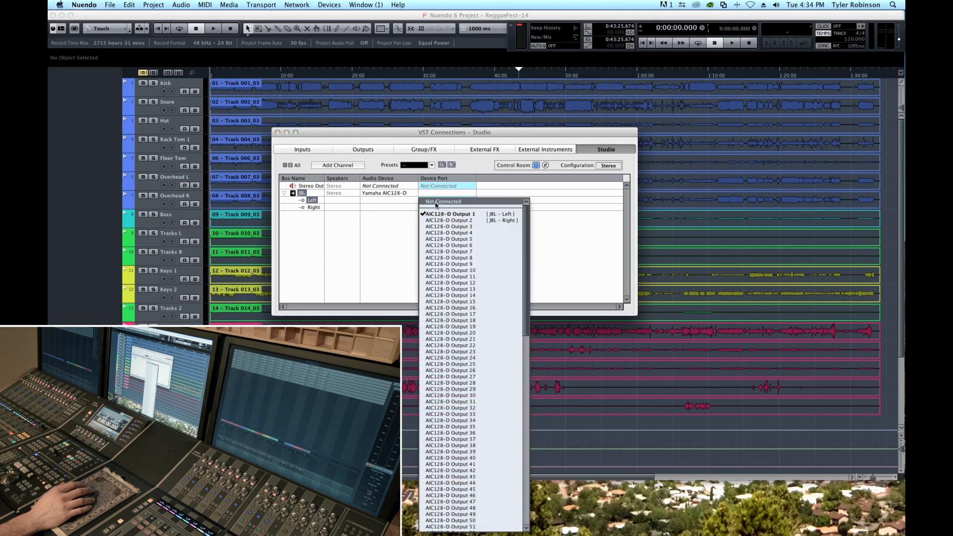
click(401, 213)
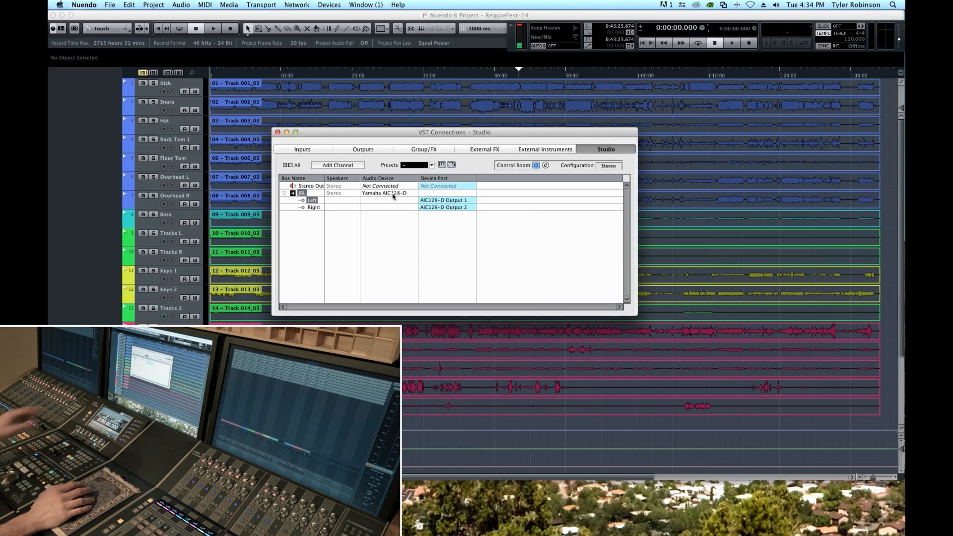
Route the JBL monitor's left channel to AIC128-D Output 9 and its right channel to AIC128-D Output 10
click(437, 202)
click(447, 264)
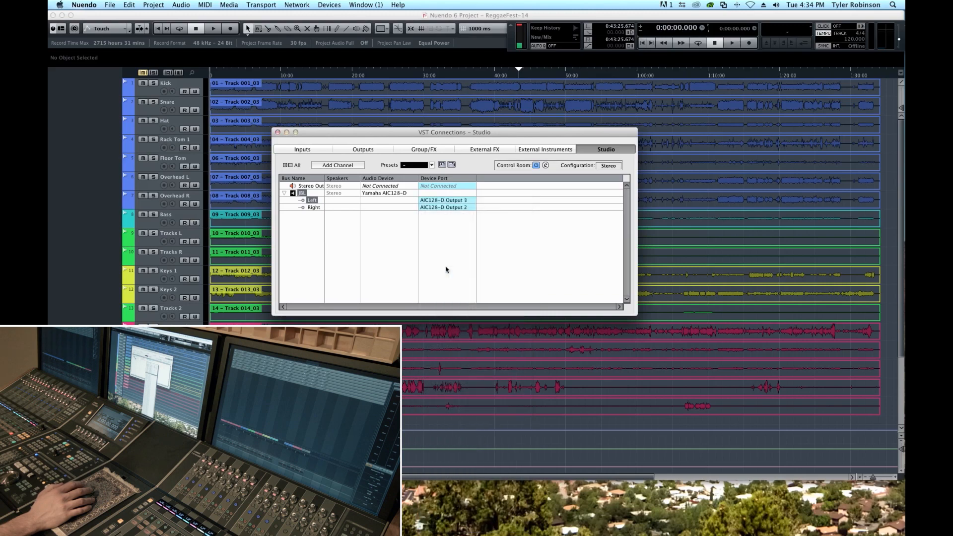
click(451, 207)
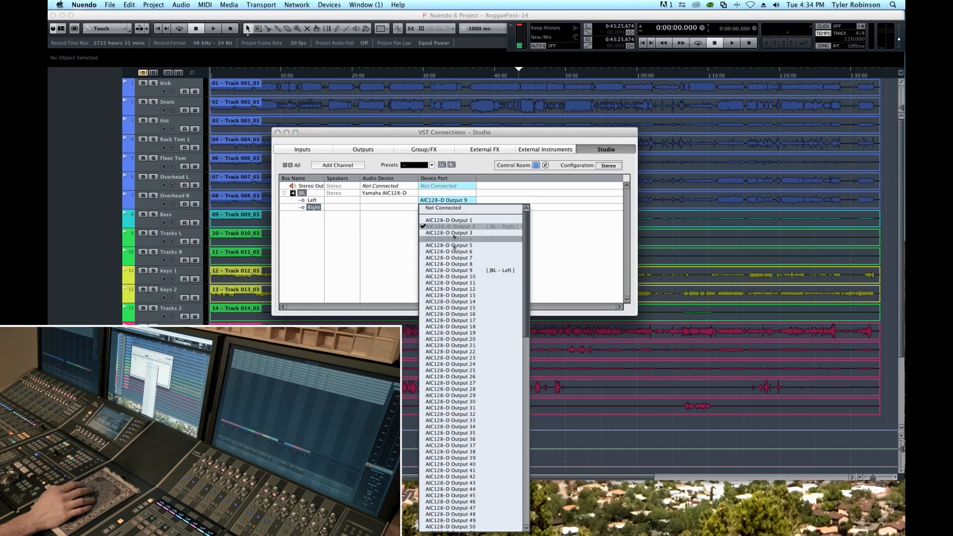
click(456, 276)
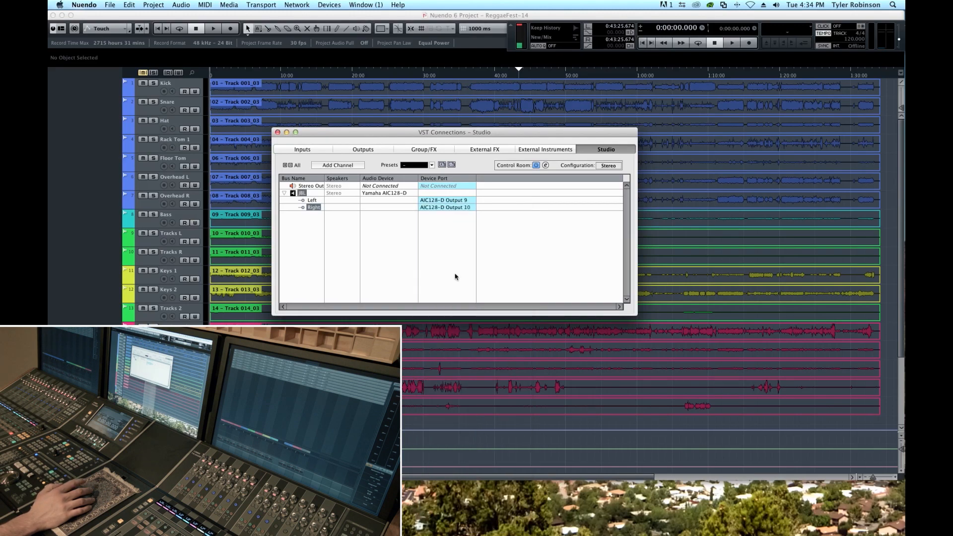
click(457, 247)
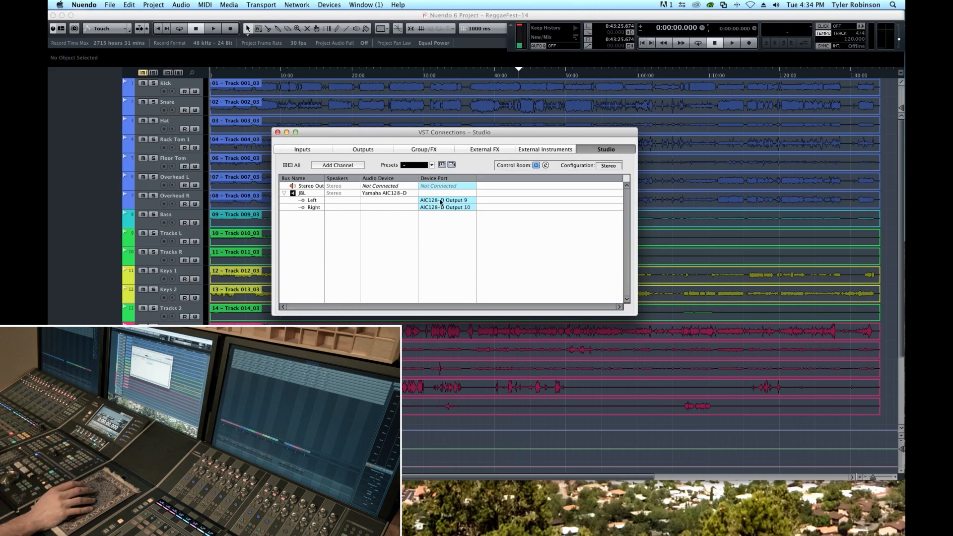
Add a second stereo monitor channel named Nuemans to the Studio connections
click(356, 166)
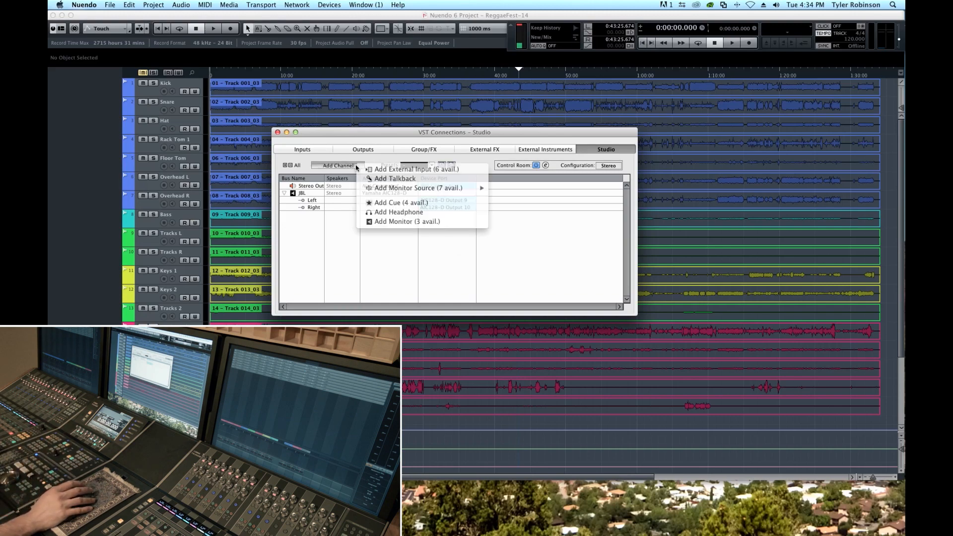
click(393, 226)
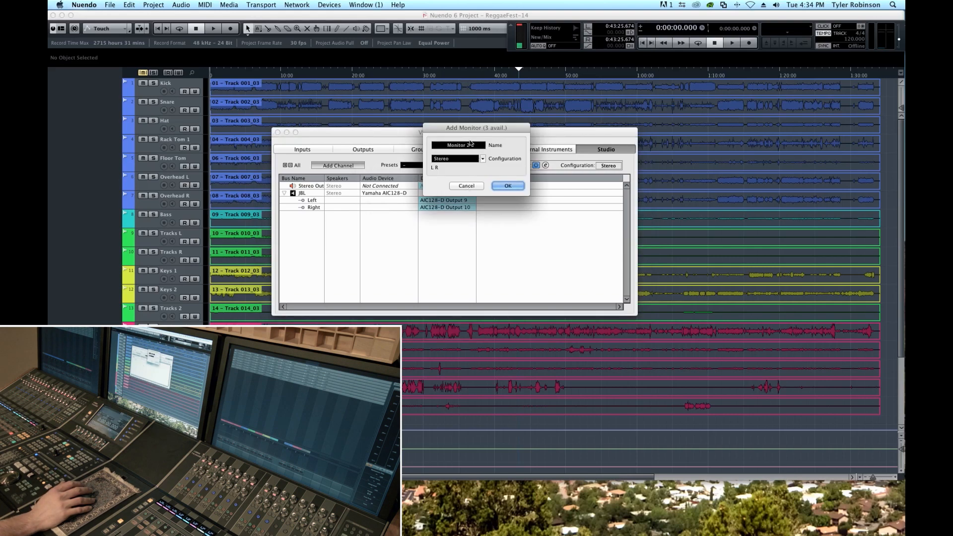
click(471, 143)
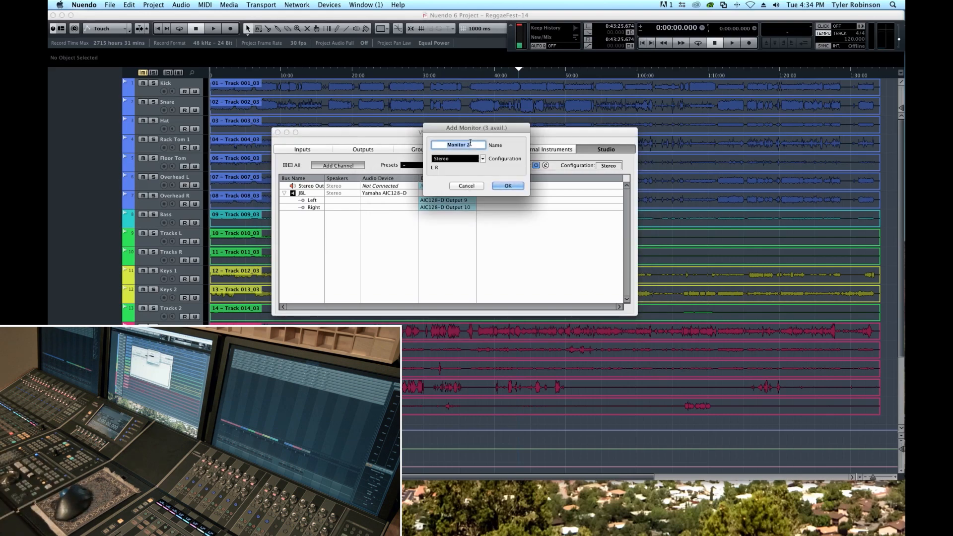
text(Nuemans)
key(Return)
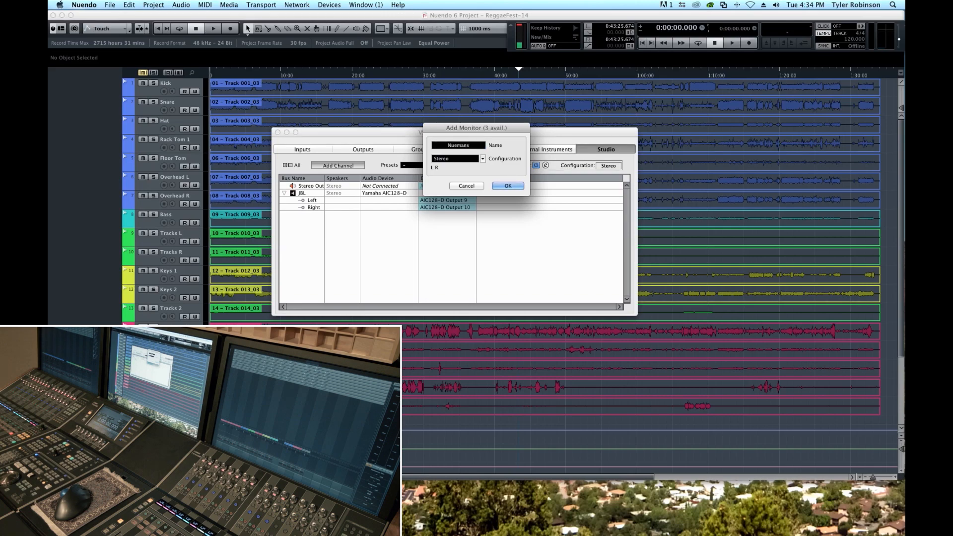
click(504, 187)
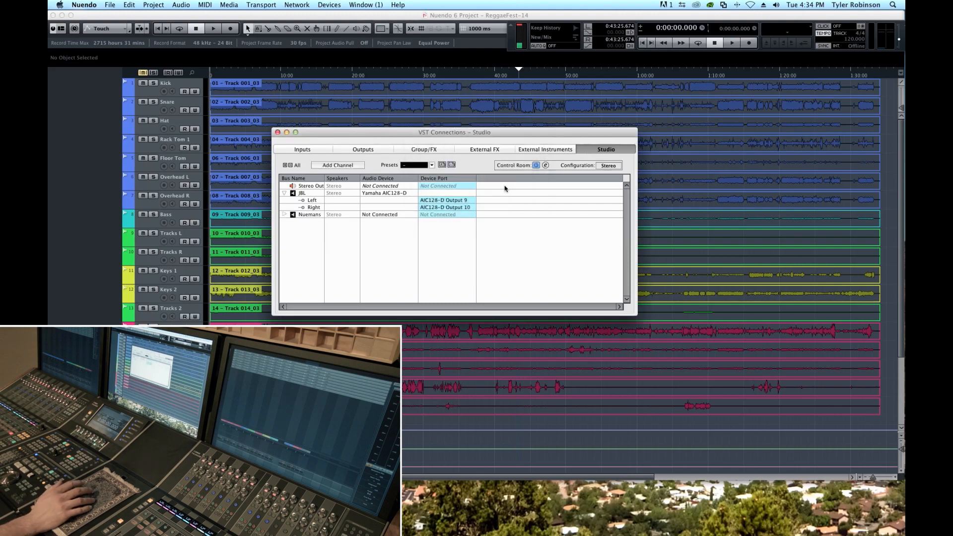
Expand the Nuemans monitor channel and assign Yamaha AIC128-D as its audio device
click(284, 215)
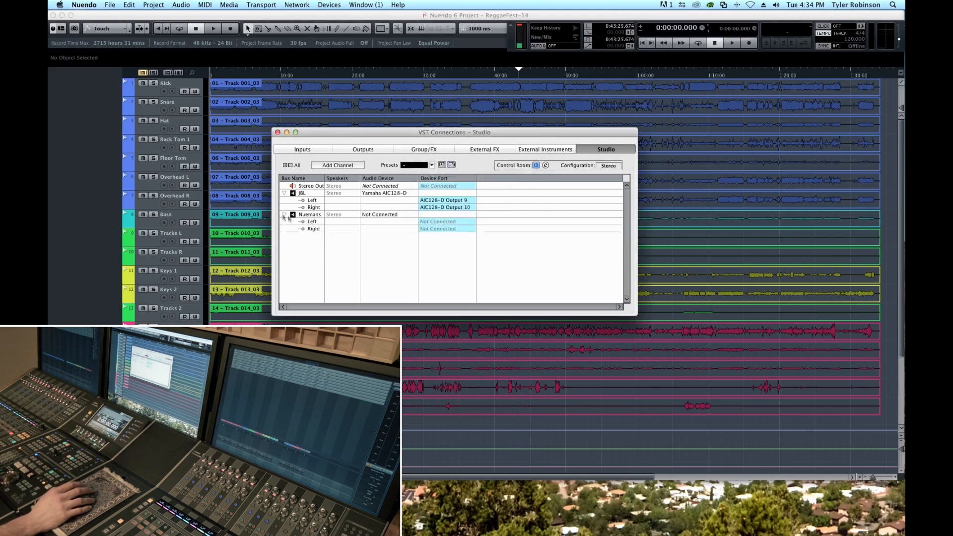
click(371, 215)
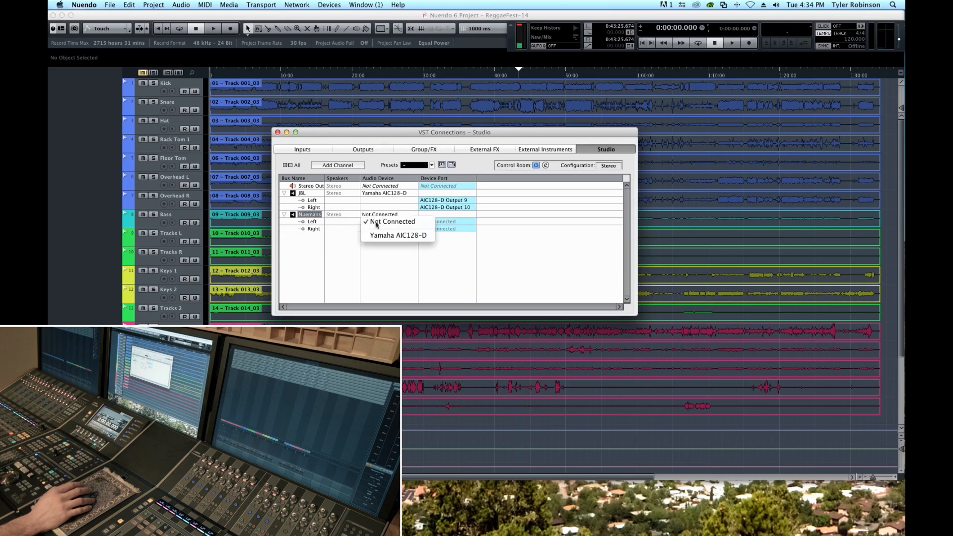
click(382, 235)
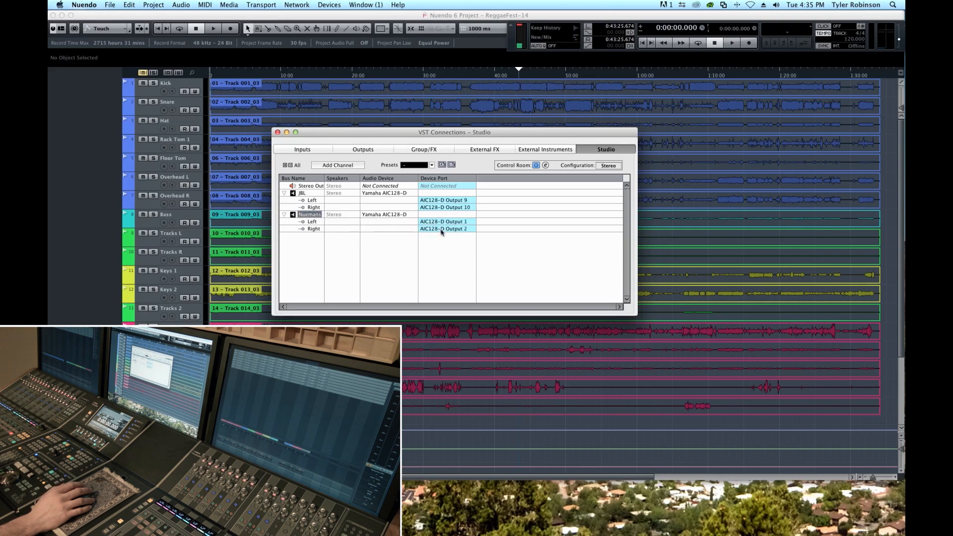
Route the Nuemans monitor's left channel to AIC128-D Output 13 and right channel to AIC128-D Output 14, then collapse both monitor channels
click(441, 221)
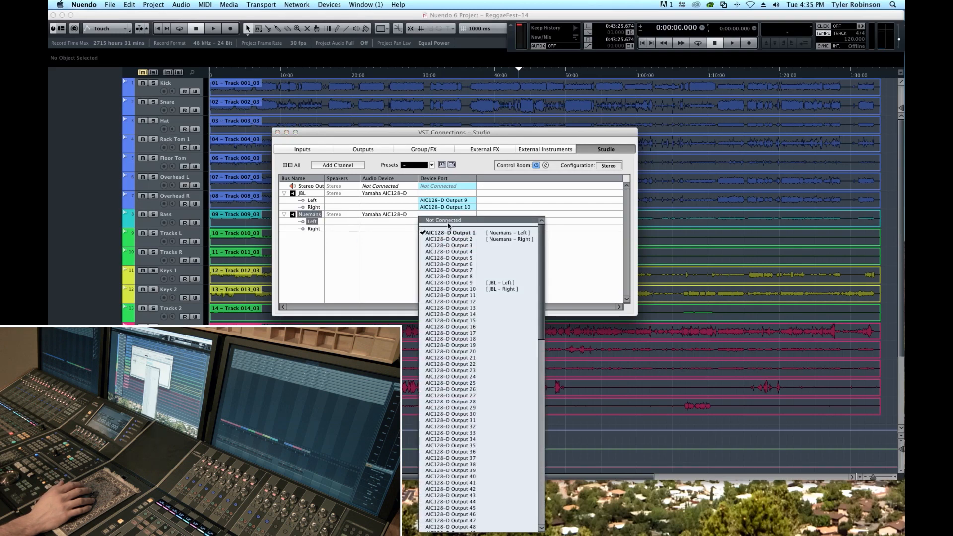
click(458, 308)
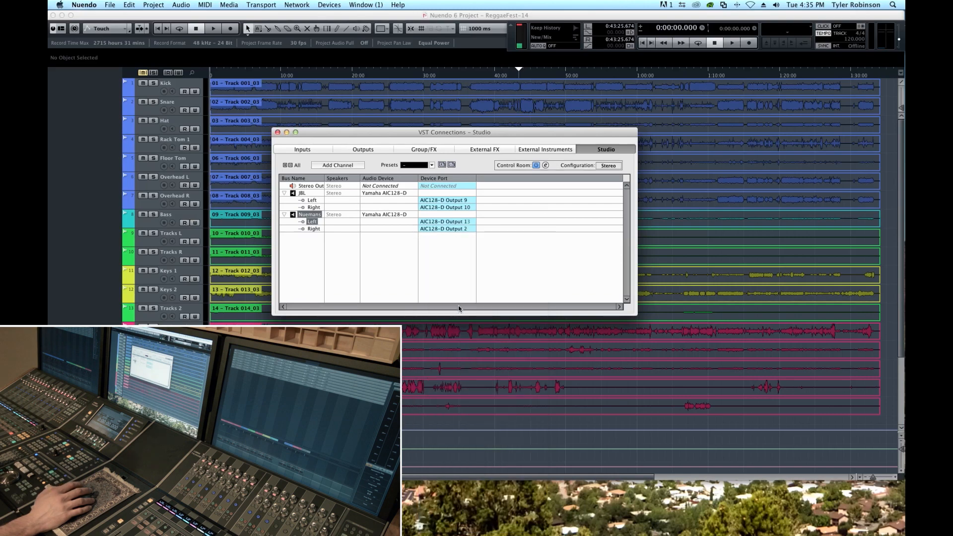
click(459, 229)
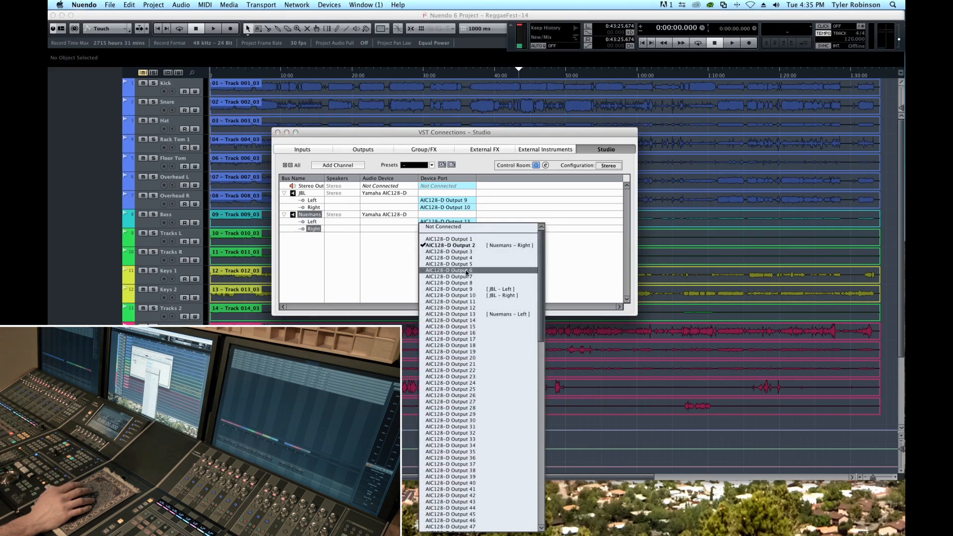
click(470, 321)
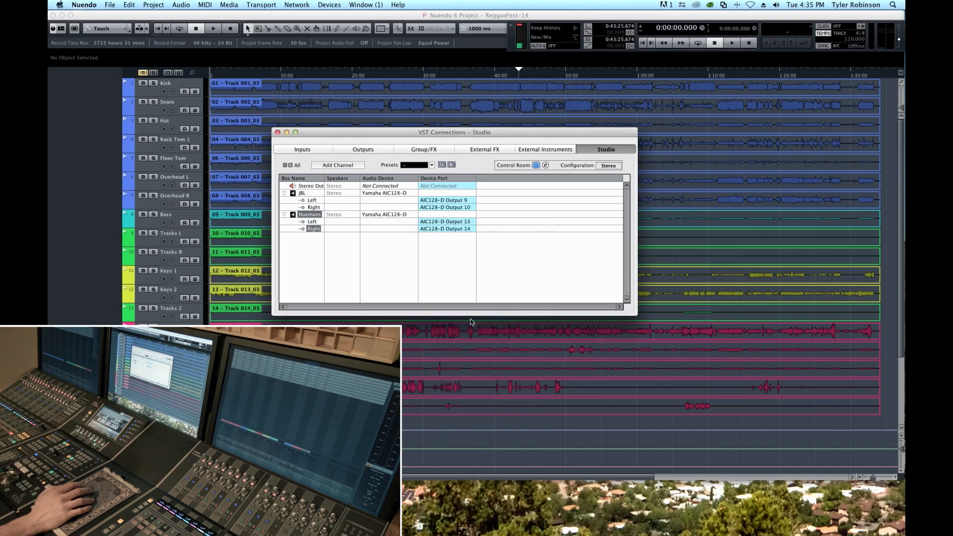
click(285, 214)
click(284, 193)
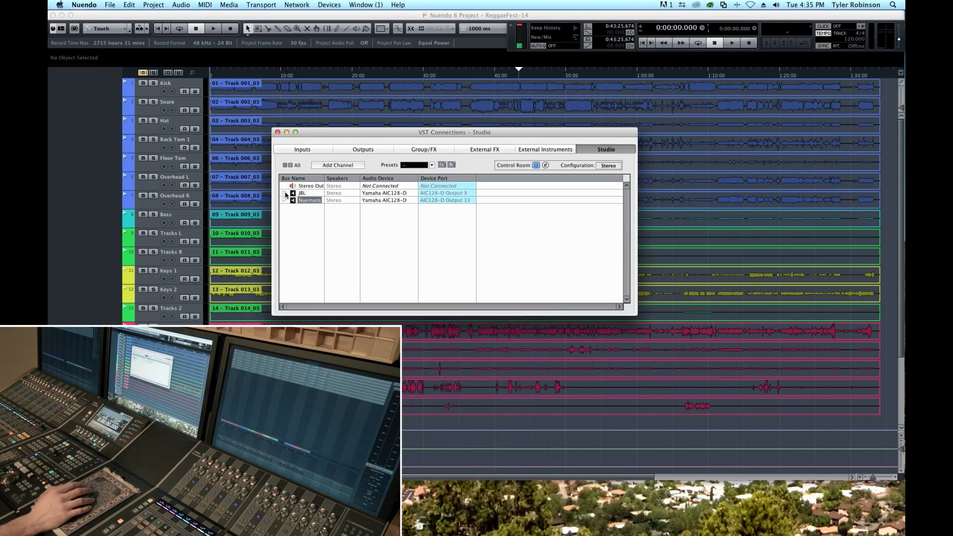
Add a headphone channel to the Studio connections and assign Yamaha AIC128-D as its audio device
click(334, 167)
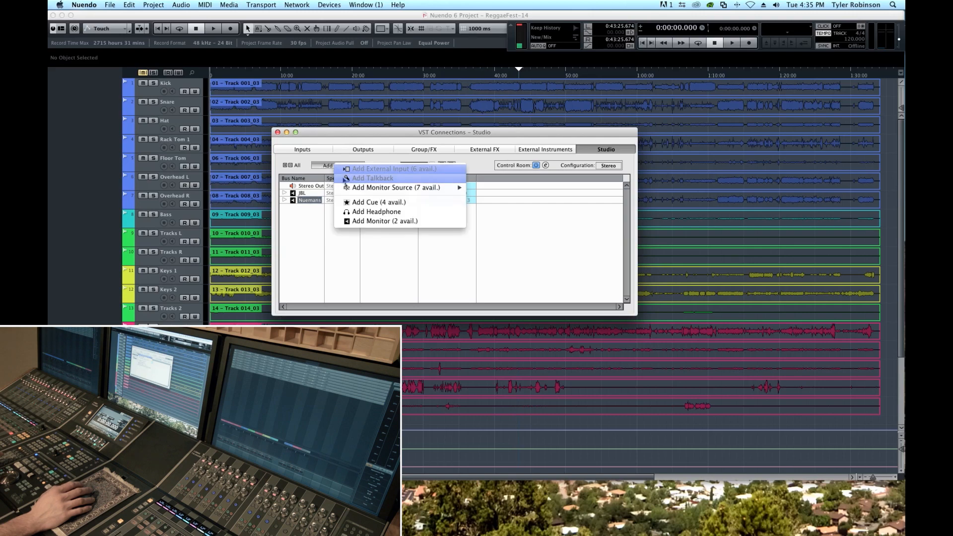
click(353, 212)
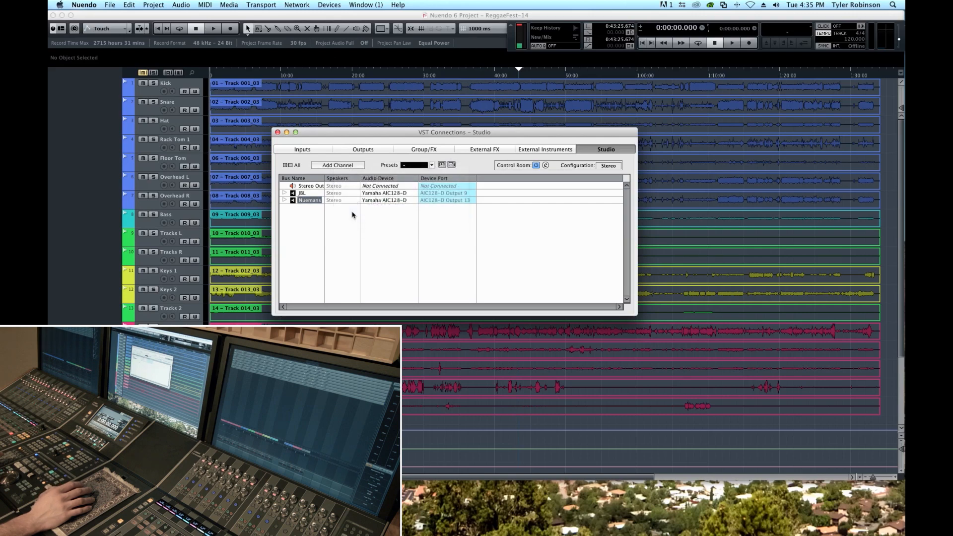
click(285, 193)
click(392, 195)
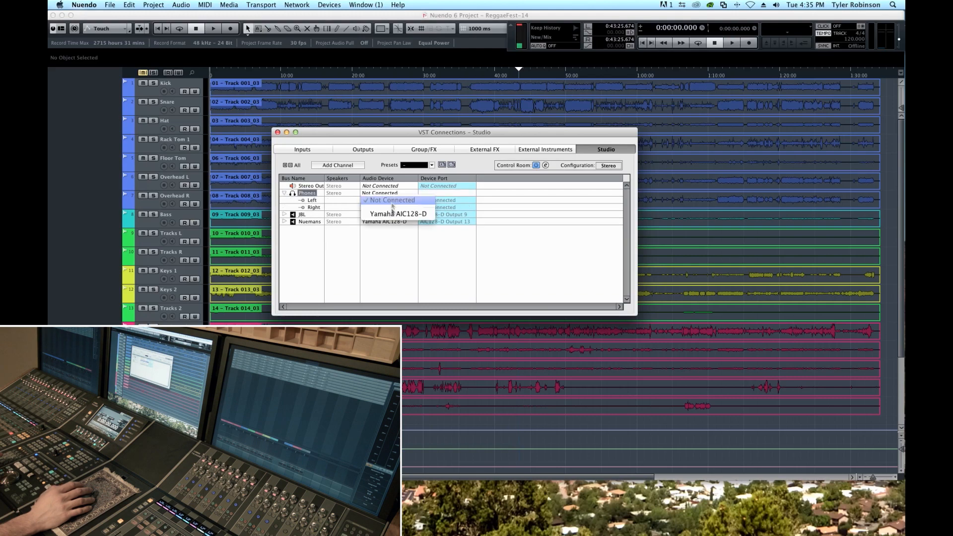
click(392, 214)
Route the Phones left channel to AIC128-D Output 11 and right channel to AIC128-D Output 12, and collapse the Phones channel
click(427, 203)
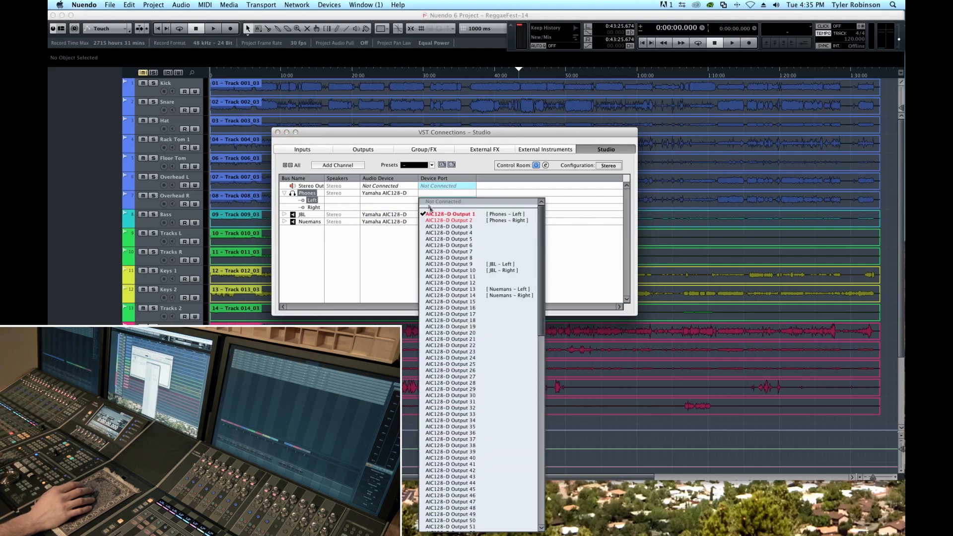
click(449, 279)
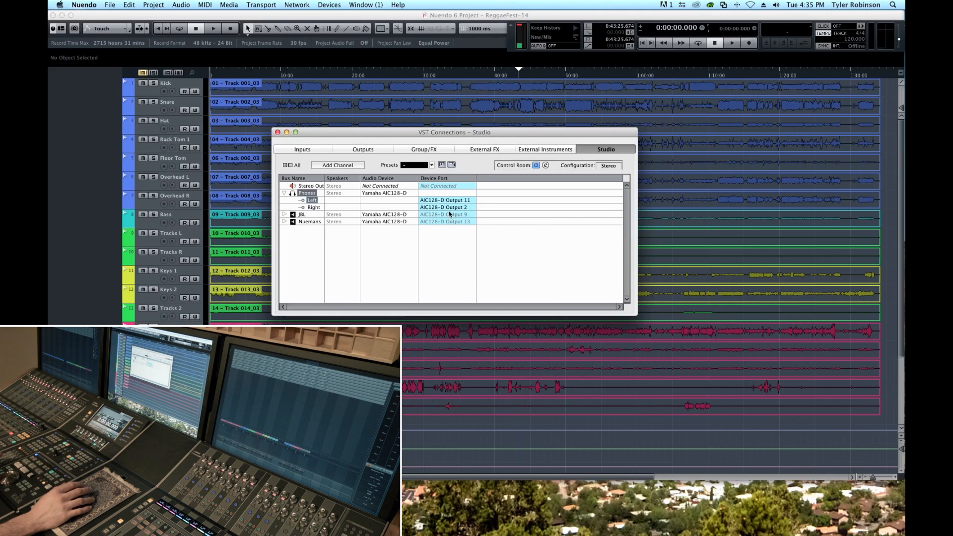
click(447, 208)
click(451, 289)
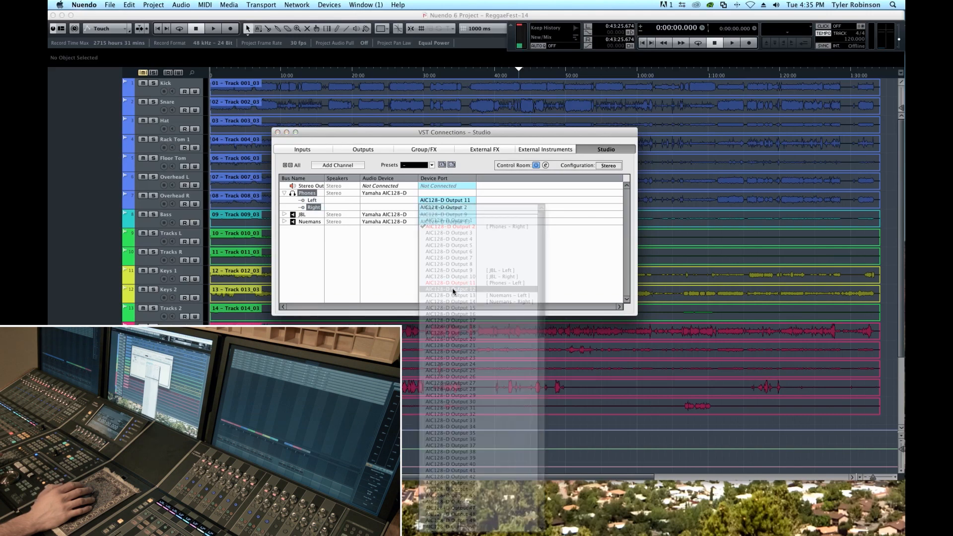
click(284, 194)
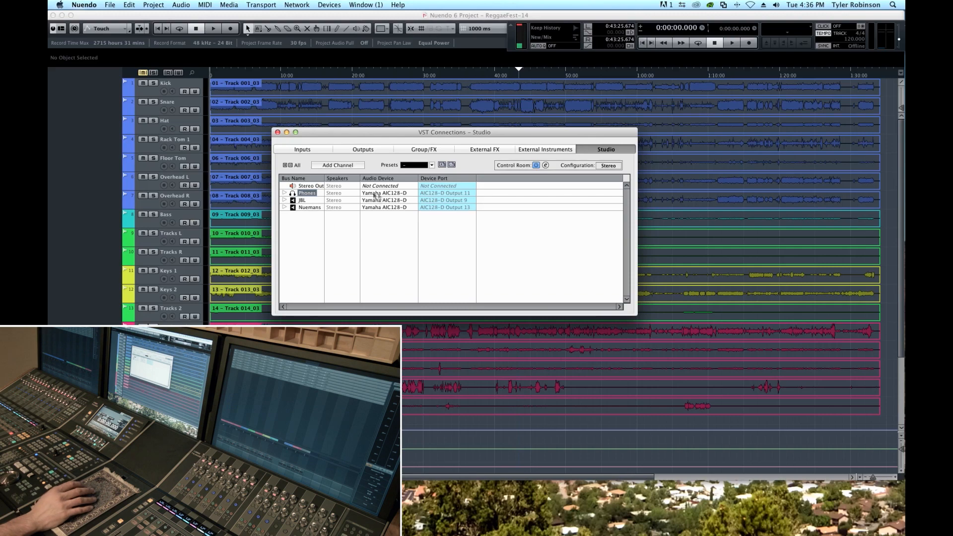
Add a talkback channel using the Yamaha AIC128-D audio device and route its mono port to AIC128-D Input 16
click(336, 167)
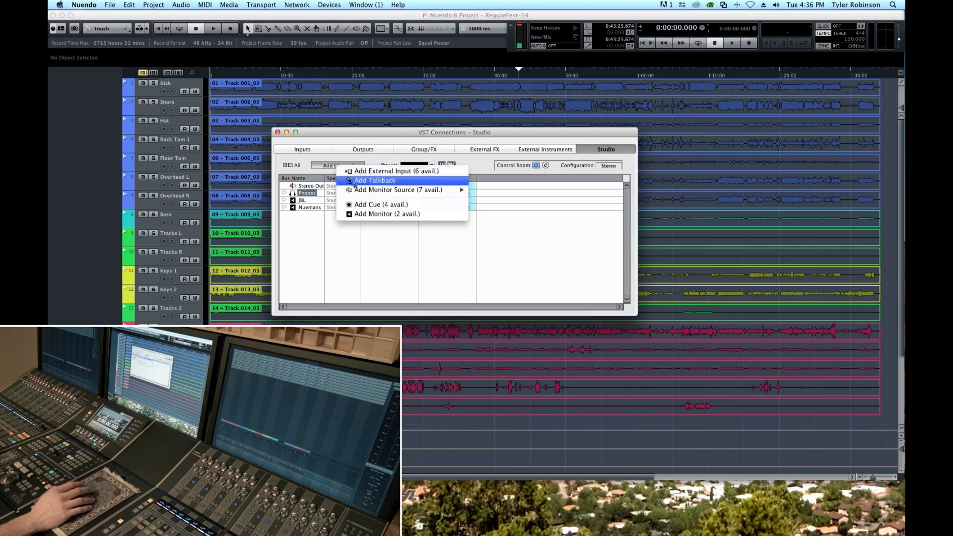
click(356, 181)
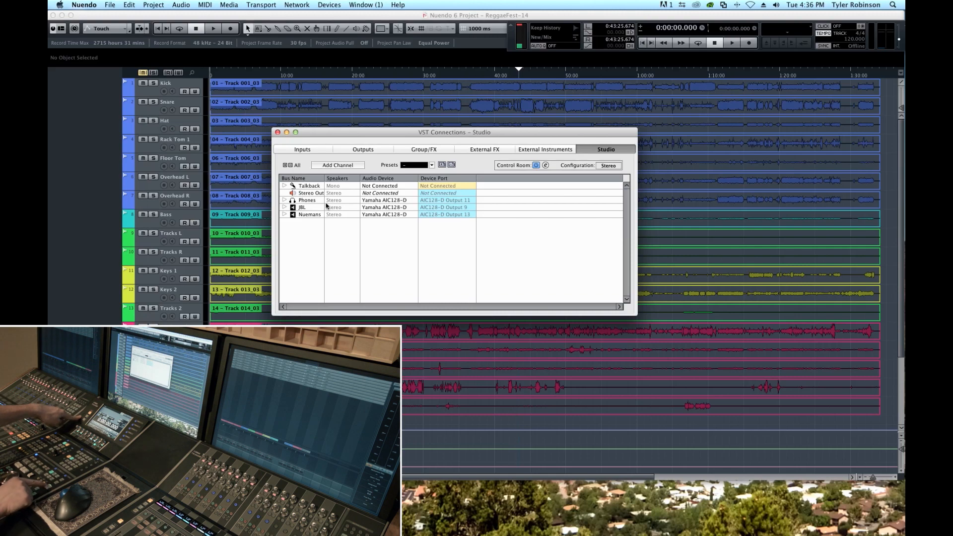
click(285, 186)
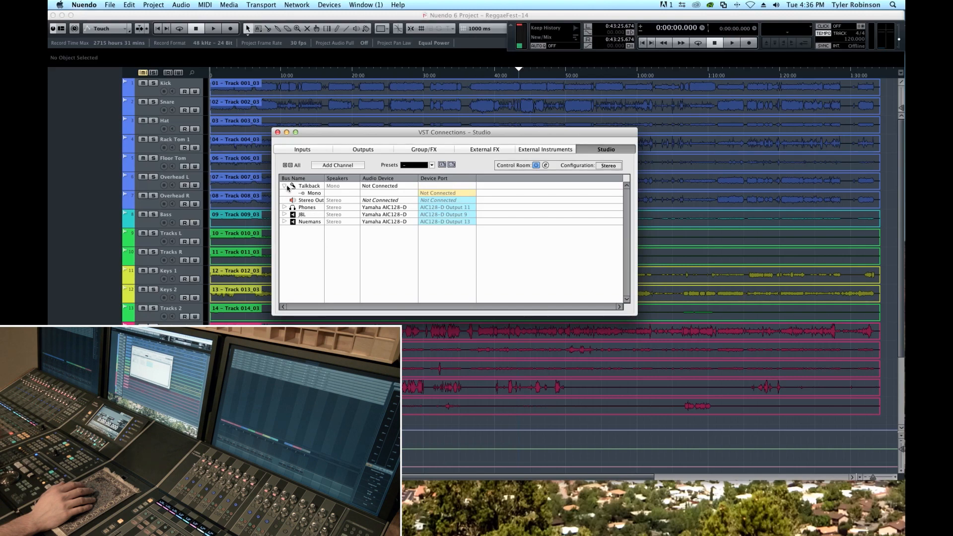
click(392, 187)
click(391, 205)
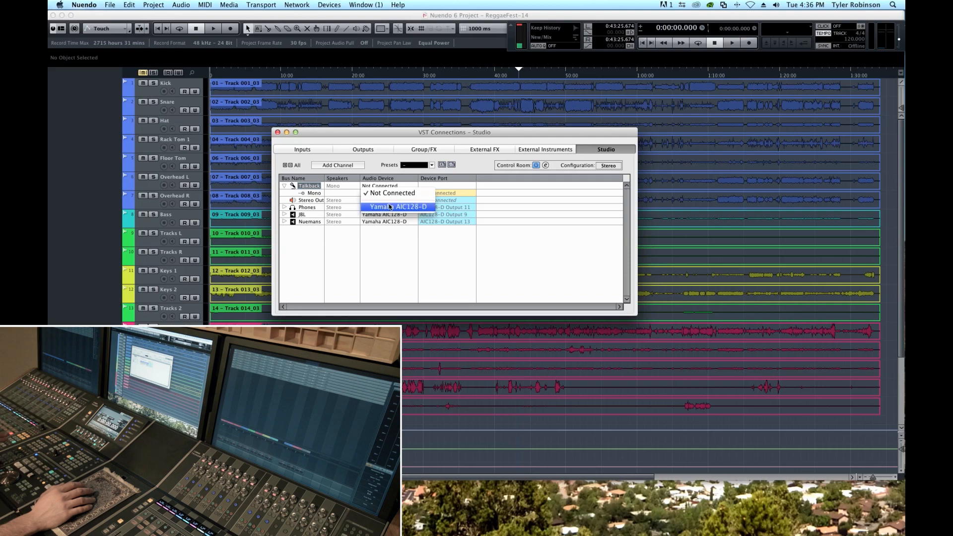
click(433, 196)
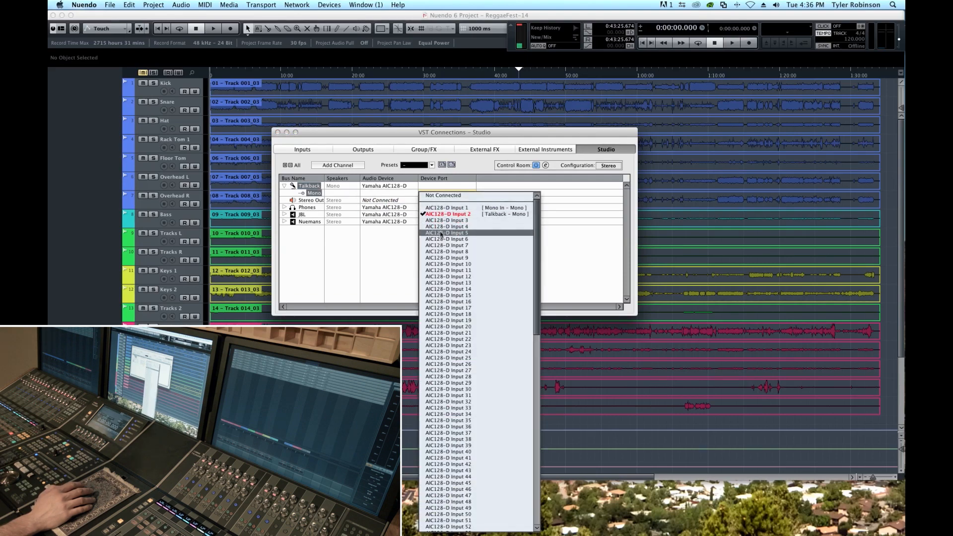
click(445, 302)
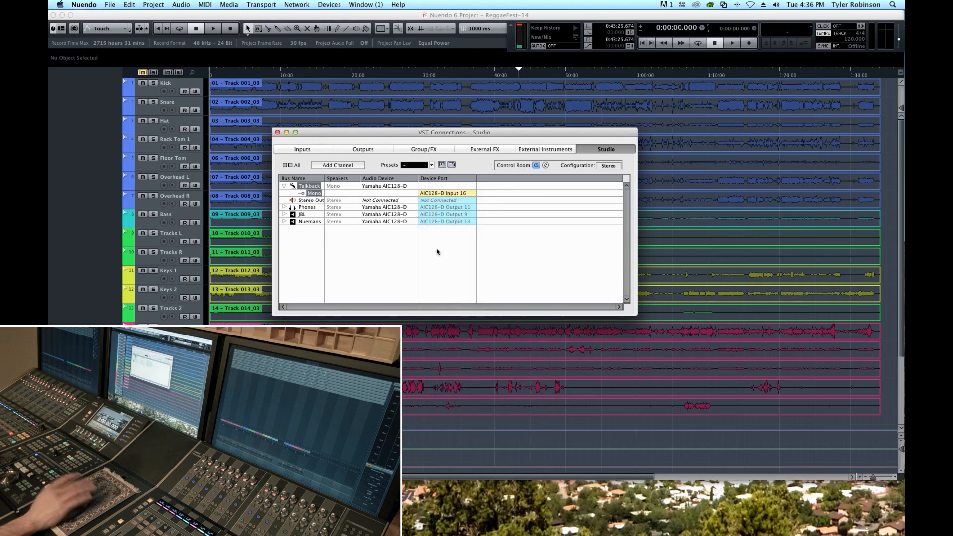